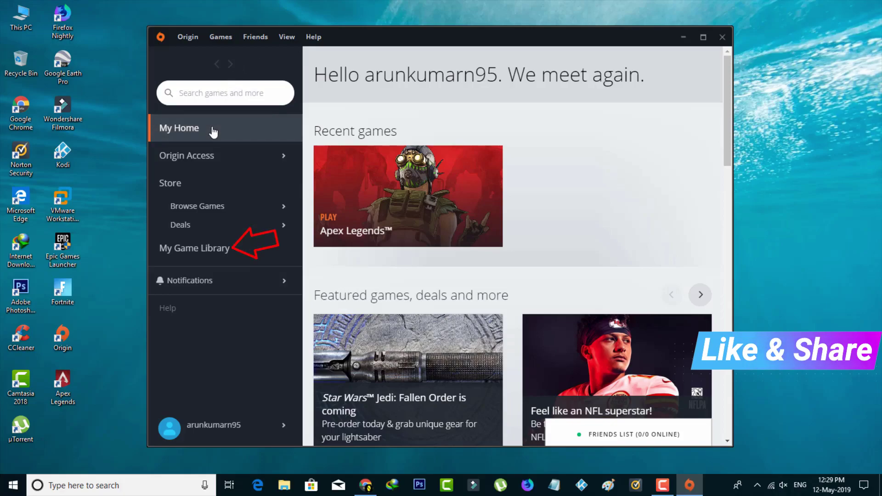
- Open the Apex Legends context menu from My Game Library
click(206, 248)
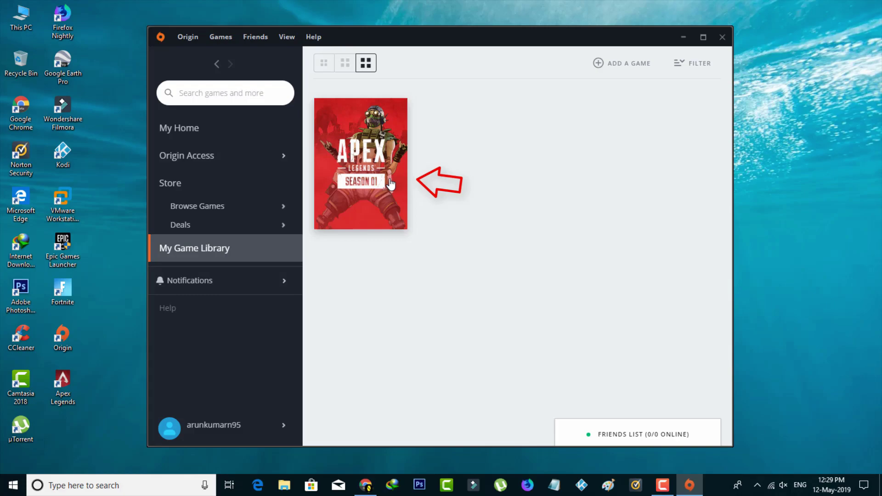
right_click(390, 182)
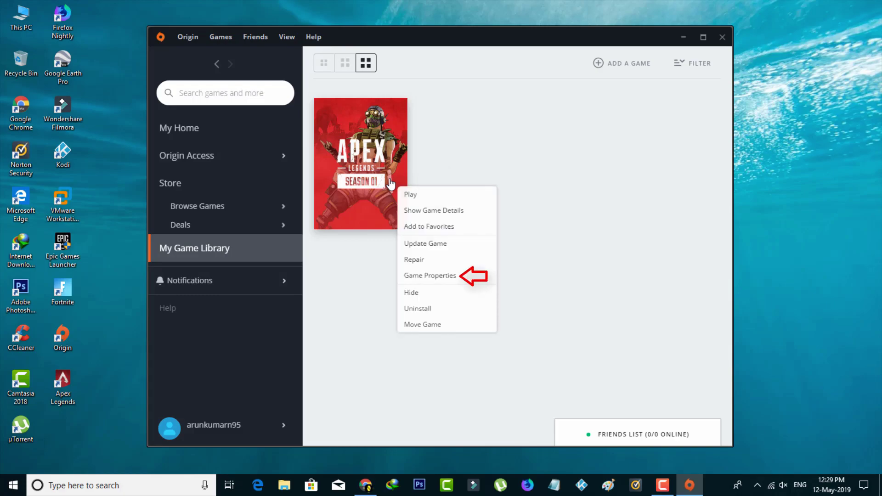
- Choose Polski (Polish) as the game language in Apex Legends' Advanced Launch Options
click(438, 276)
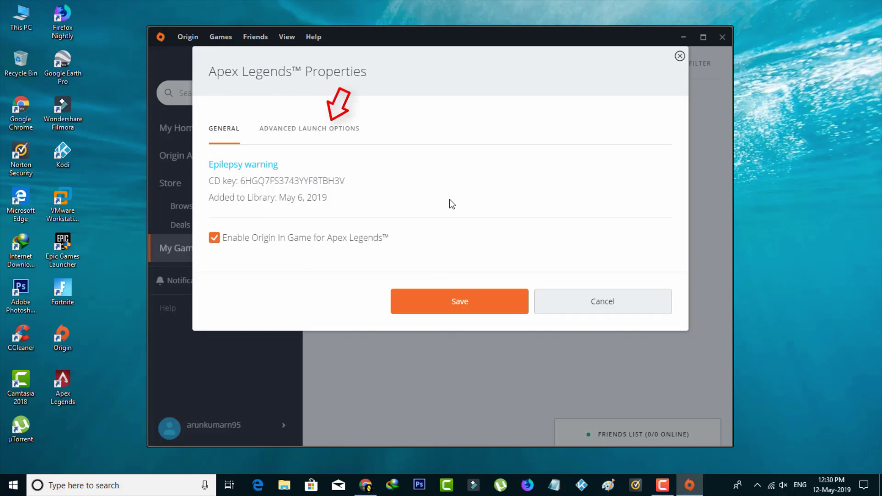
click(346, 131)
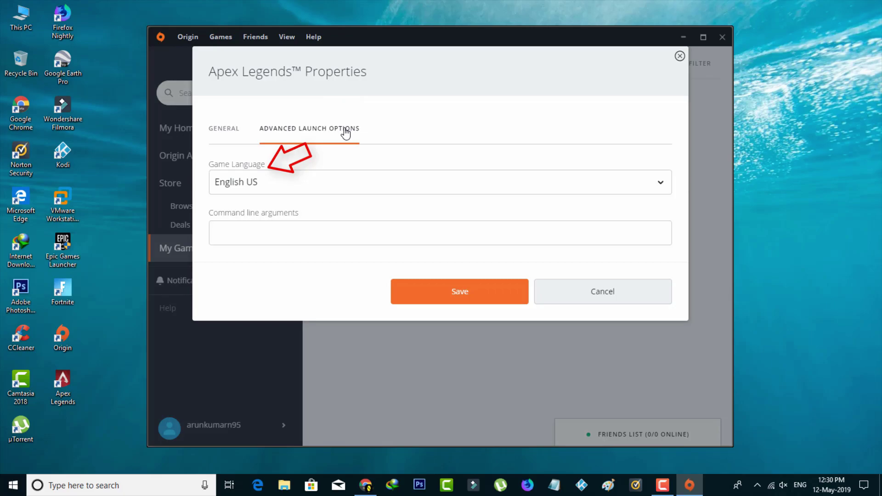
click(415, 182)
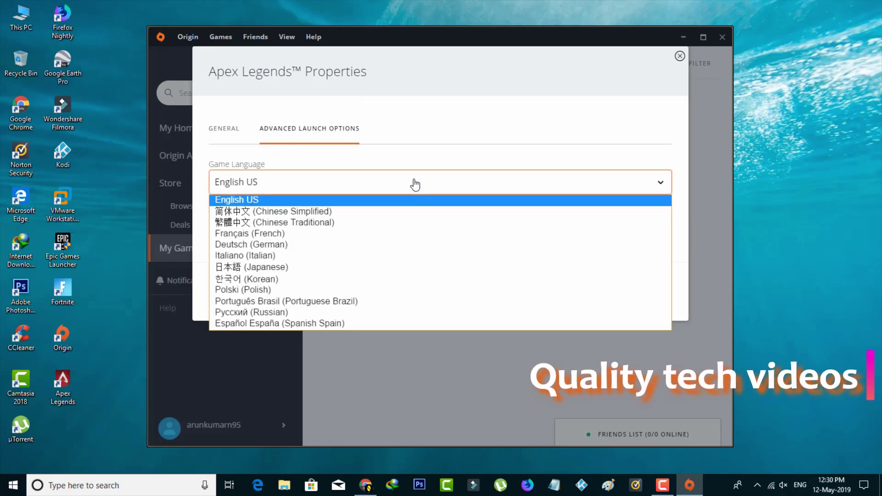
key(Down)
key(Down)
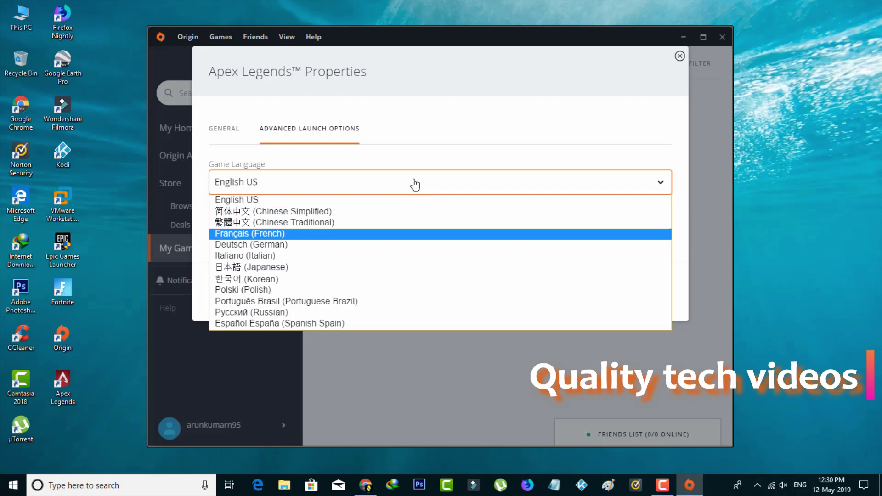
key(Down)
key(Down)
key(Down)
key(Down)
key(Down)
key(Down)
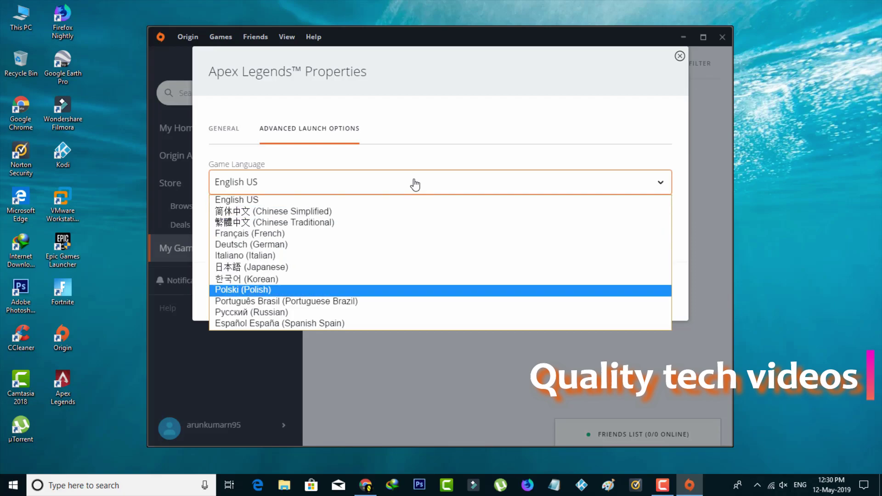
key(Return)
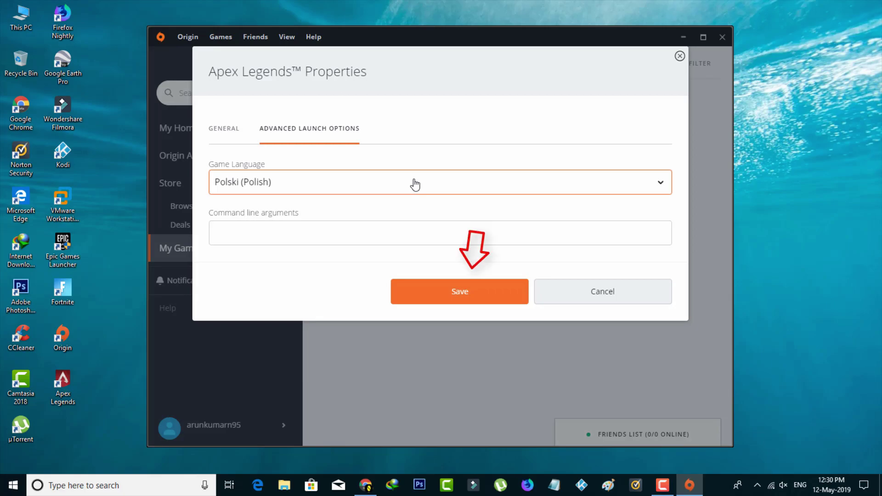
- Save the Polish language setting and accept the update's license agreements
click(482, 292)
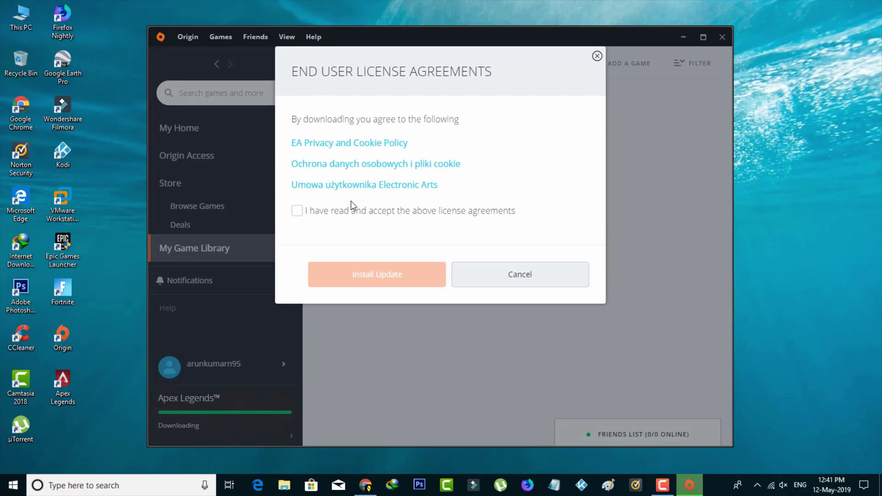
click(297, 211)
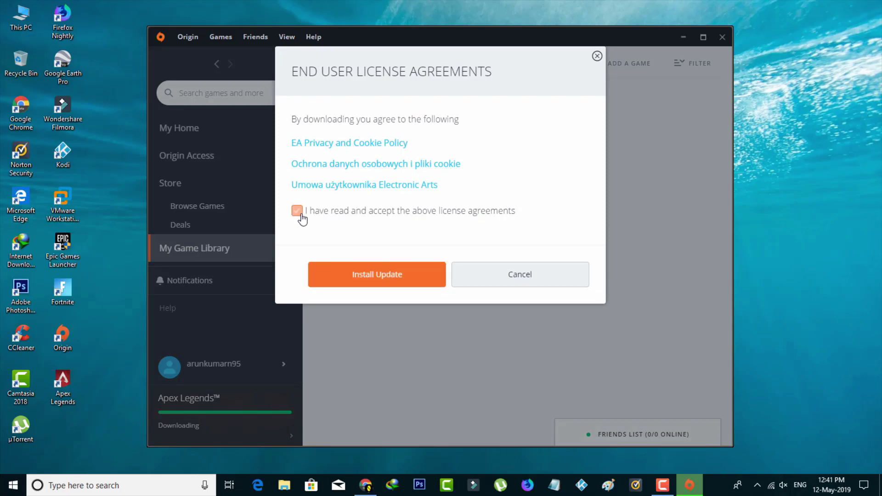
- Install the Apex Legends language update, then launch the game with Play
click(393, 282)
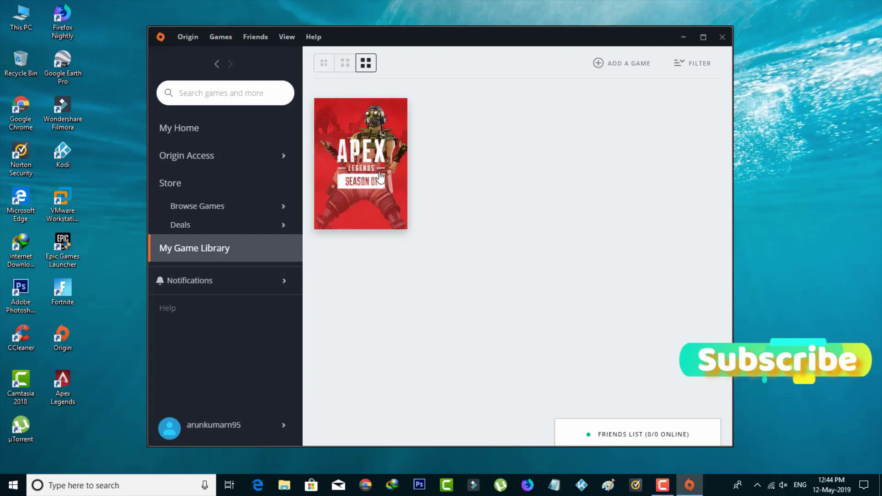
click(361, 165)
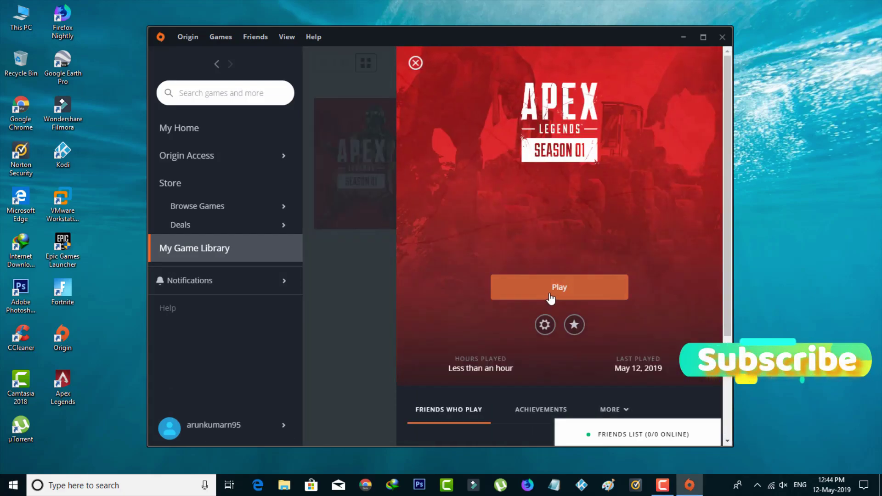
click(552, 298)
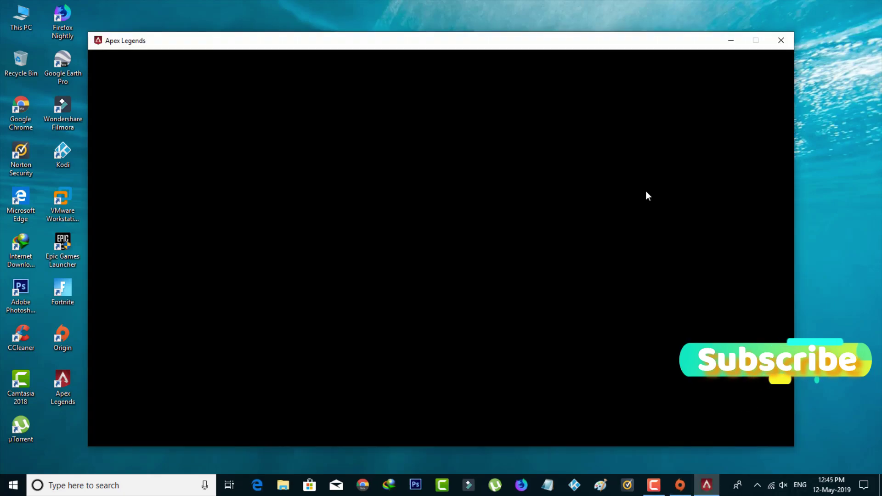